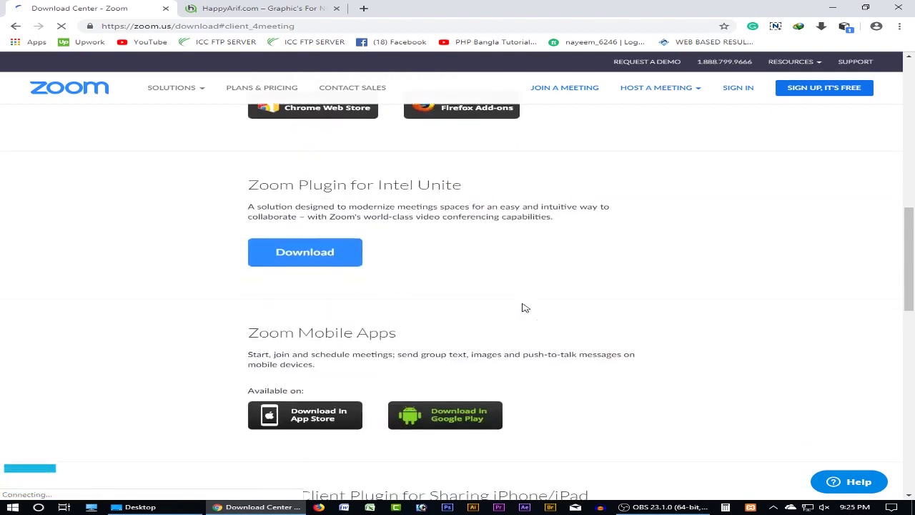
# - Scroll the Download Center to Controllers for Zoom Rooms and the footer, then switch to the Desktop folder
pyautogui.scroll(-2, 529, 299)
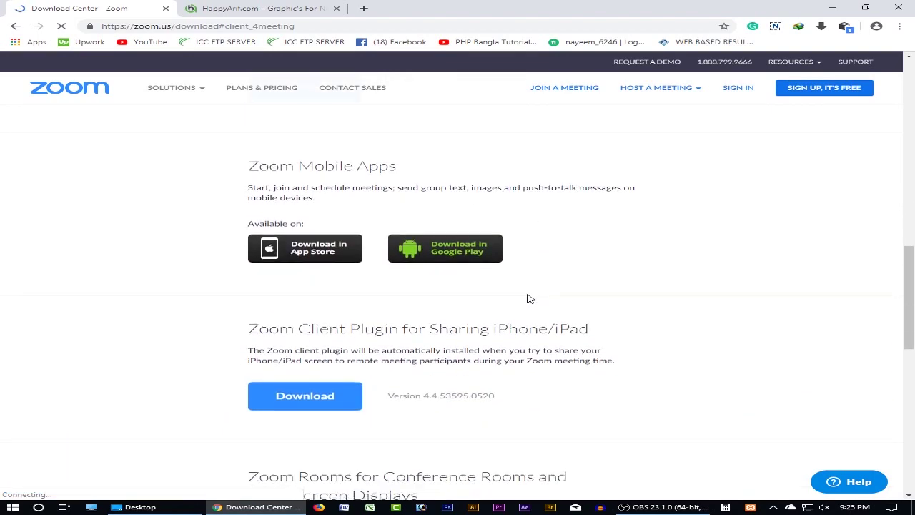
pyautogui.scroll(-5, 529, 299)
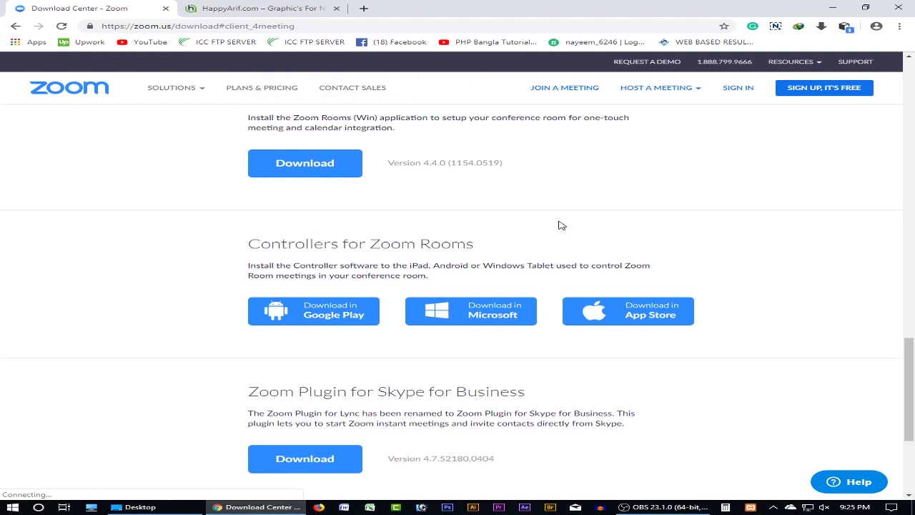
pyautogui.scroll(-2, 544, 258)
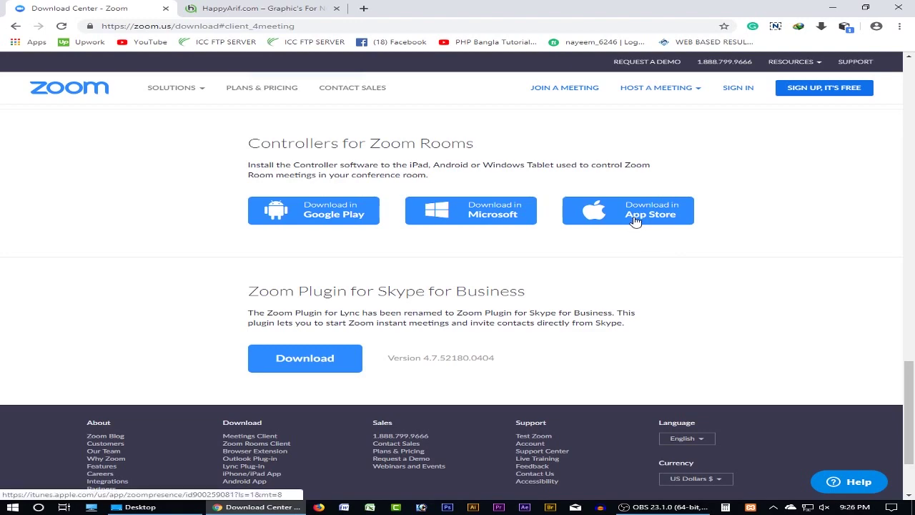
pyautogui.scroll(3, 640, 262)
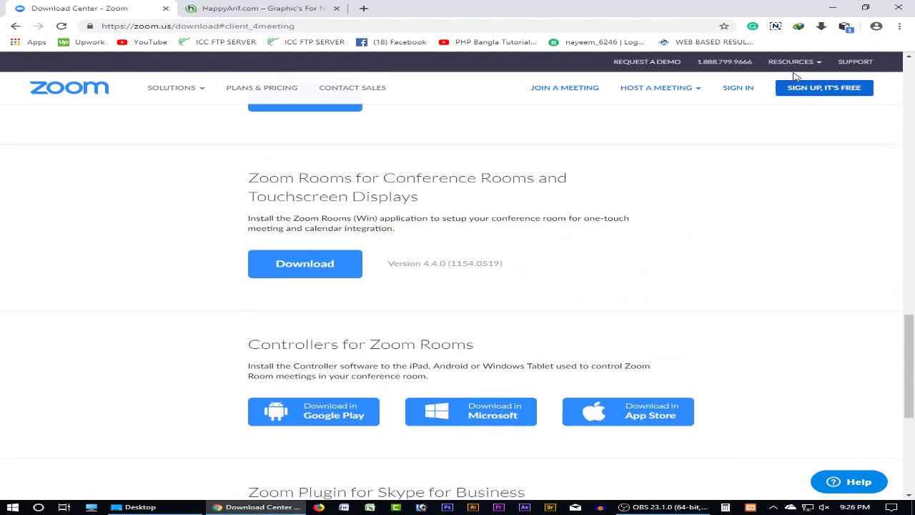
pyautogui.hotkey('alt', 'Tab')
# - Minimize the recorder and folder windows to reveal the desktop, then refresh it repeatedly
pyautogui.click(785, 94)
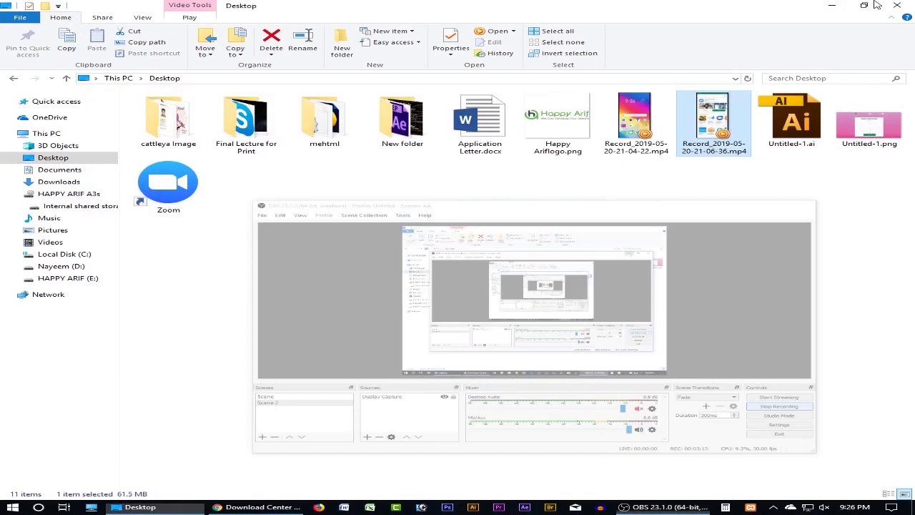
pyautogui.click(832, 5)
pyautogui.rightClick(352, 83)
pyautogui.click(395, 113)
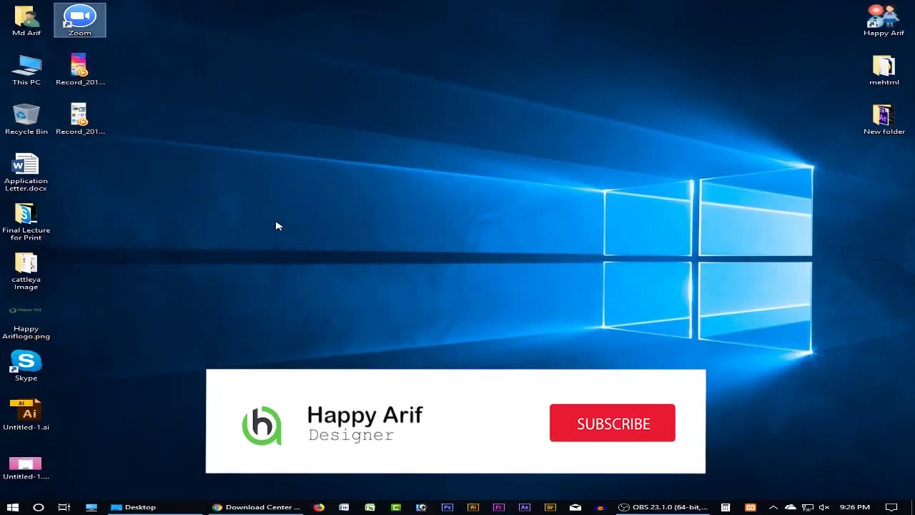
pyautogui.rightClick(234, 158)
pyautogui.click(270, 186)
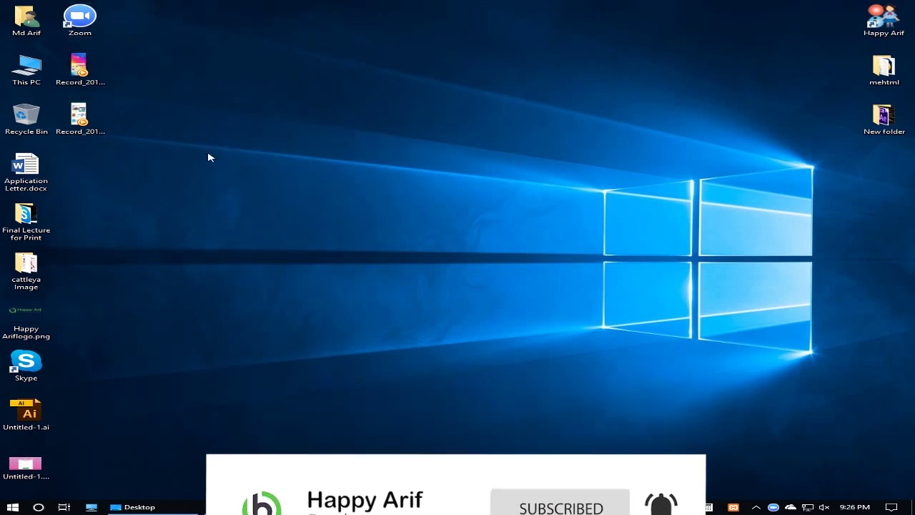
pyautogui.rightClick(239, 159)
pyautogui.click(296, 193)
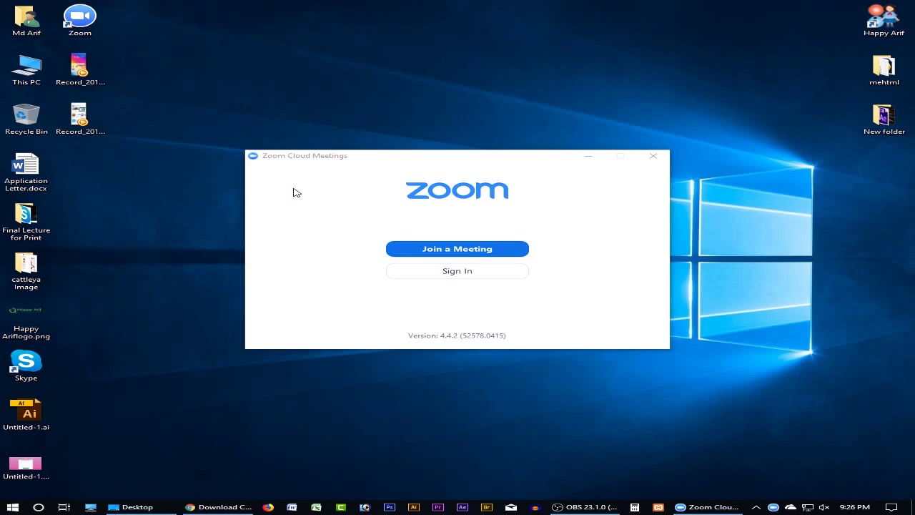
pyautogui.rightClick(296, 33)
pyautogui.click(315, 55)
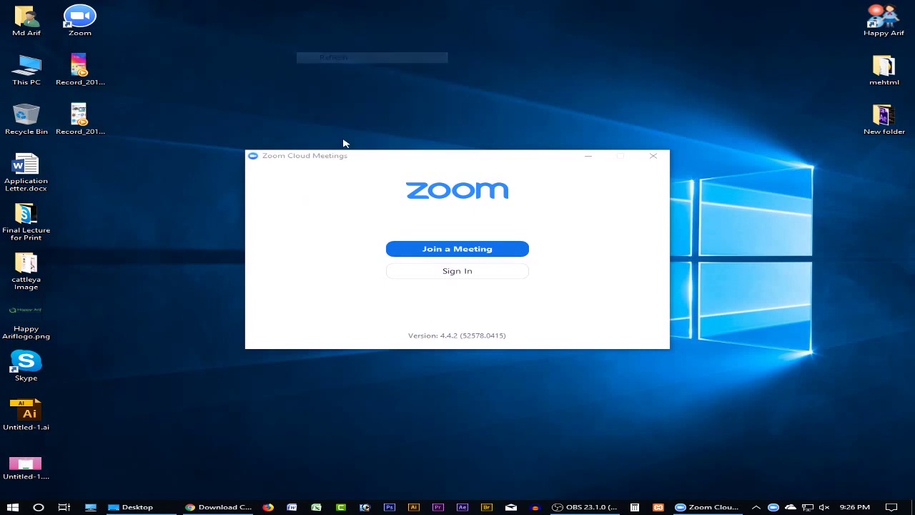
pyautogui.rightClick(294, 25)
pyautogui.click(322, 50)
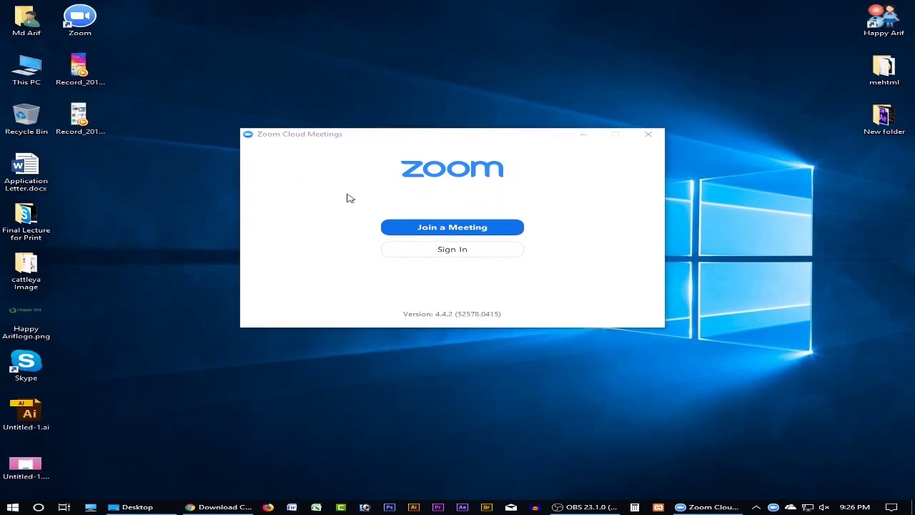
pyautogui.rightClick(714, 179)
pyautogui.click(748, 208)
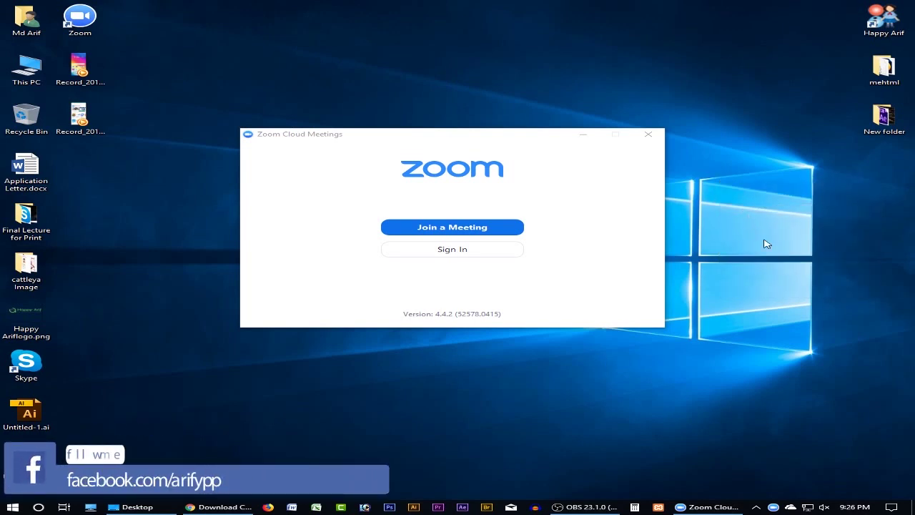
pyautogui.rightClick(745, 173)
pyautogui.click(797, 199)
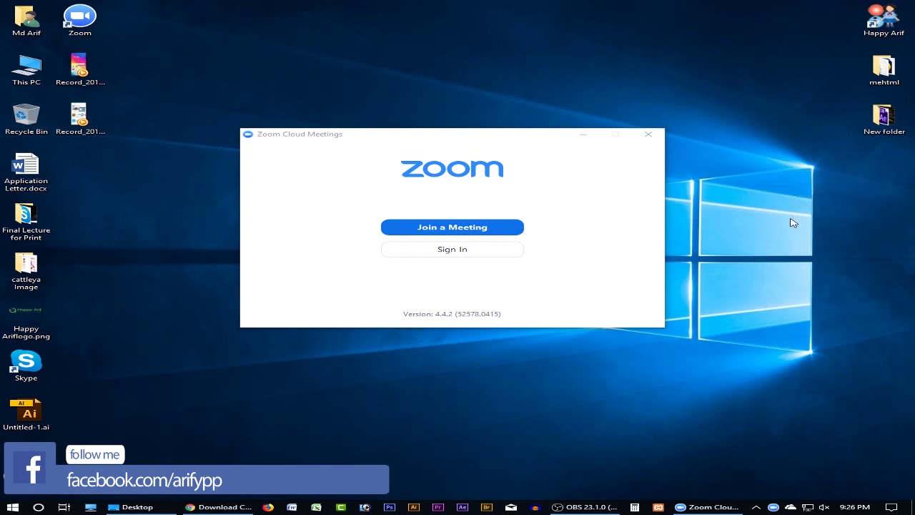
pyautogui.rightClick(726, 173)
pyautogui.click(770, 200)
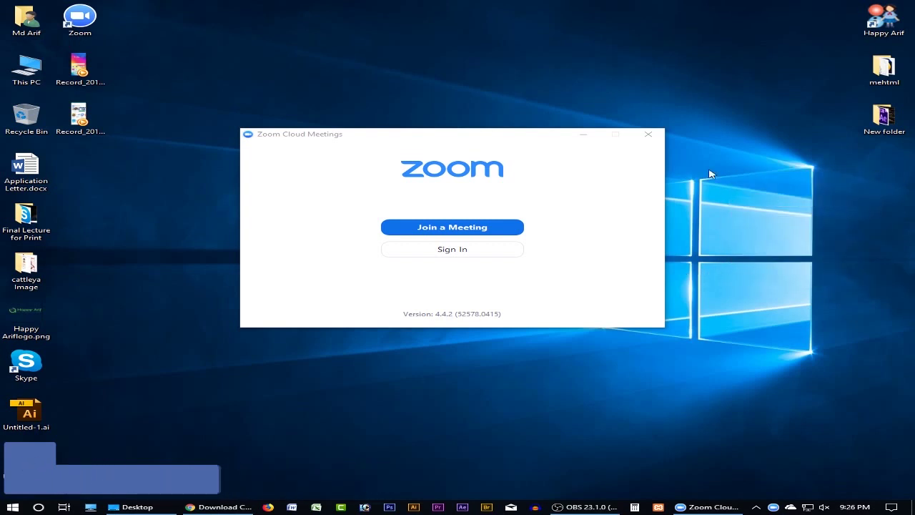
pyautogui.rightClick(710, 173)
pyautogui.click(743, 194)
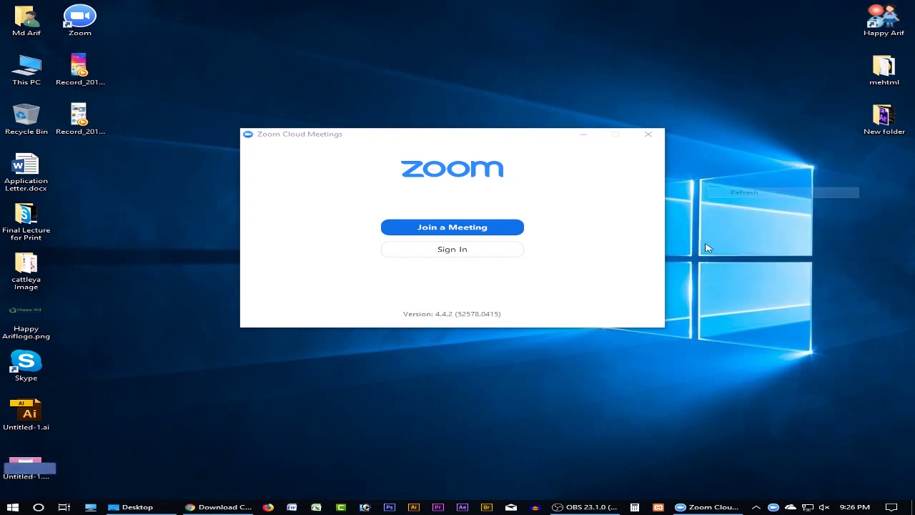
# - Open Zoom's Sign In form and its free sign-up link, then return to the browser's download page
pyautogui.click(462, 250)
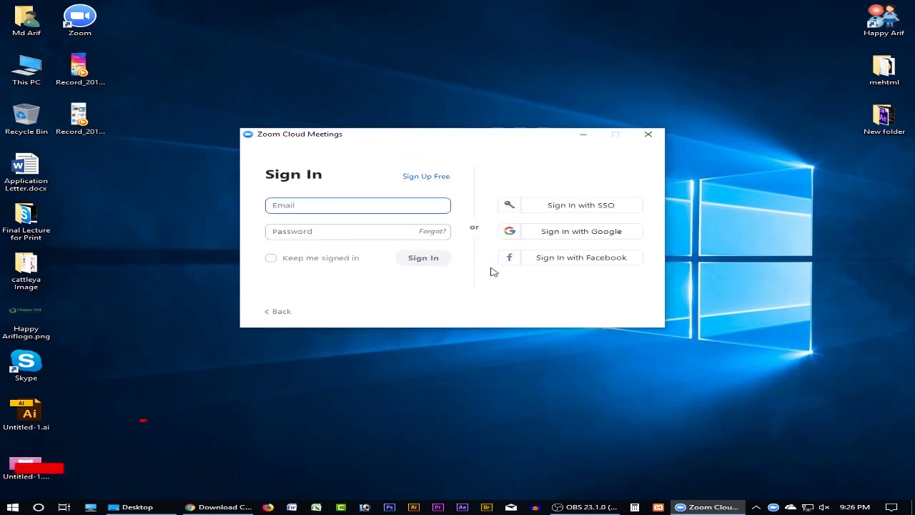
pyautogui.click(334, 231)
pyautogui.click(333, 203)
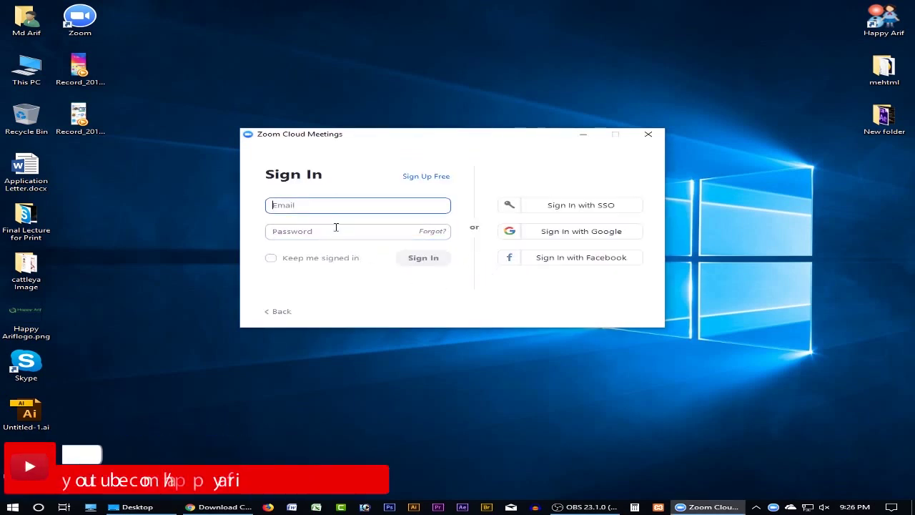
pyautogui.click(335, 229)
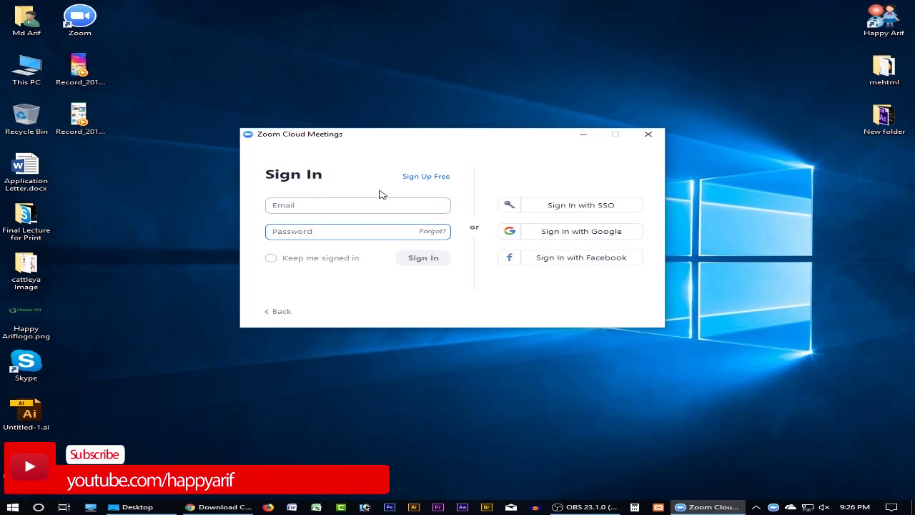
pyautogui.click(423, 179)
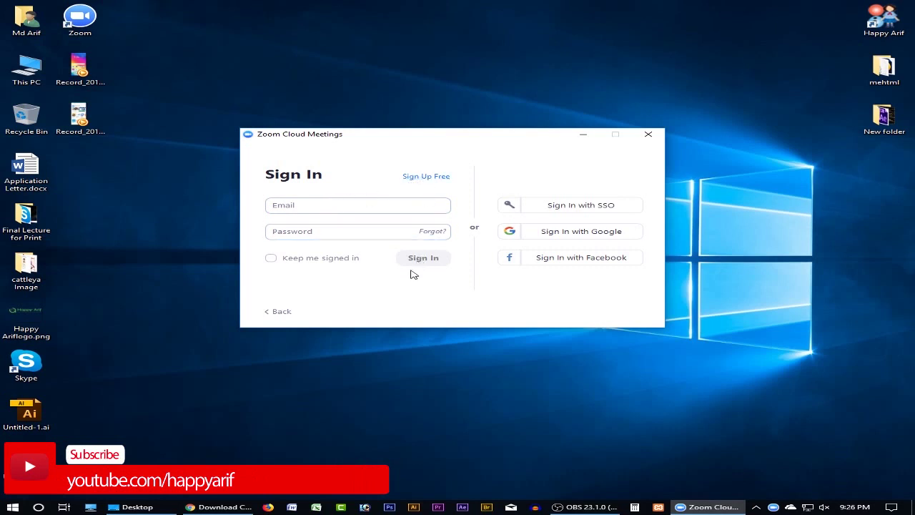
pyautogui.click(222, 506)
# - Open the zoom.us sign-in page, then minimize Chrome and close Firefox to reach the Zoom client
pyautogui.scroll(10, 595, 218)
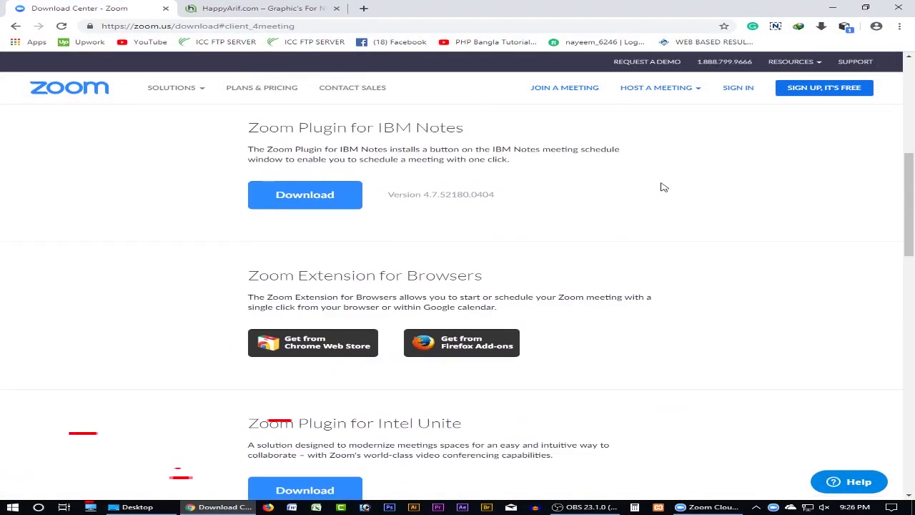
pyautogui.click(737, 88)
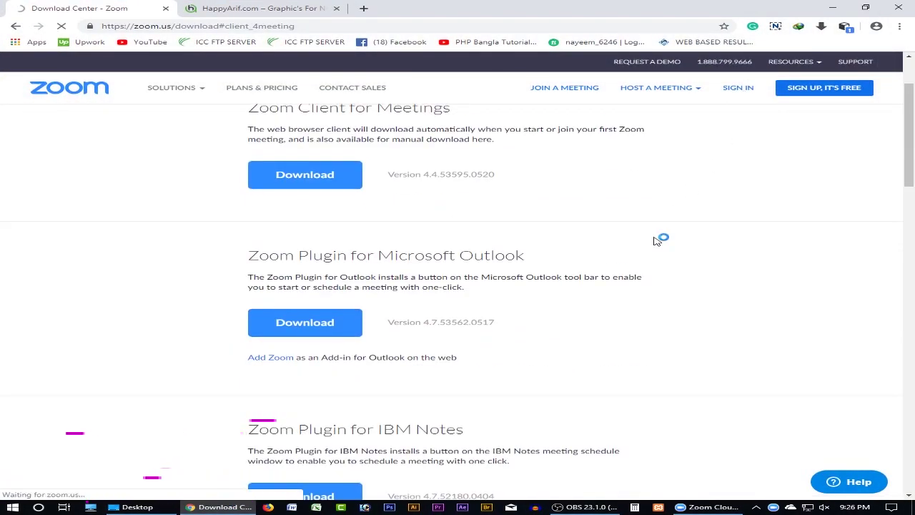
pyautogui.click(377, 194)
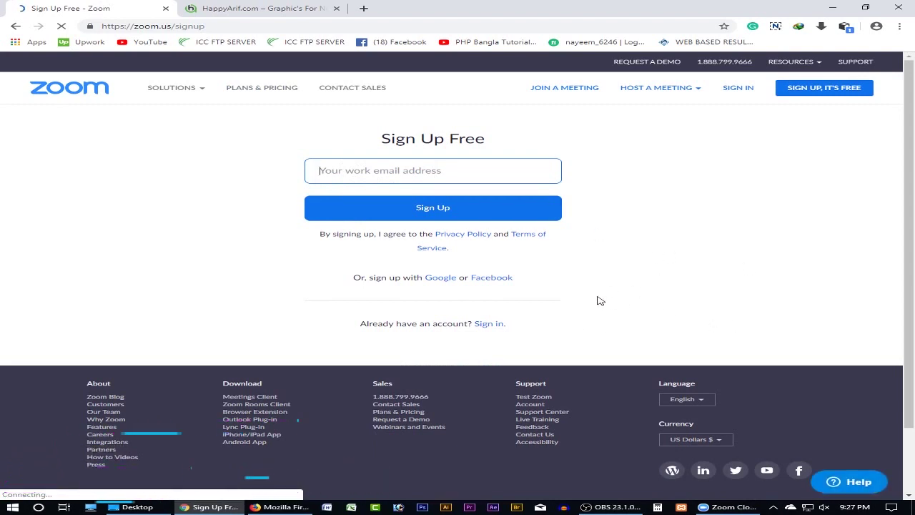
pyautogui.click(828, 9)
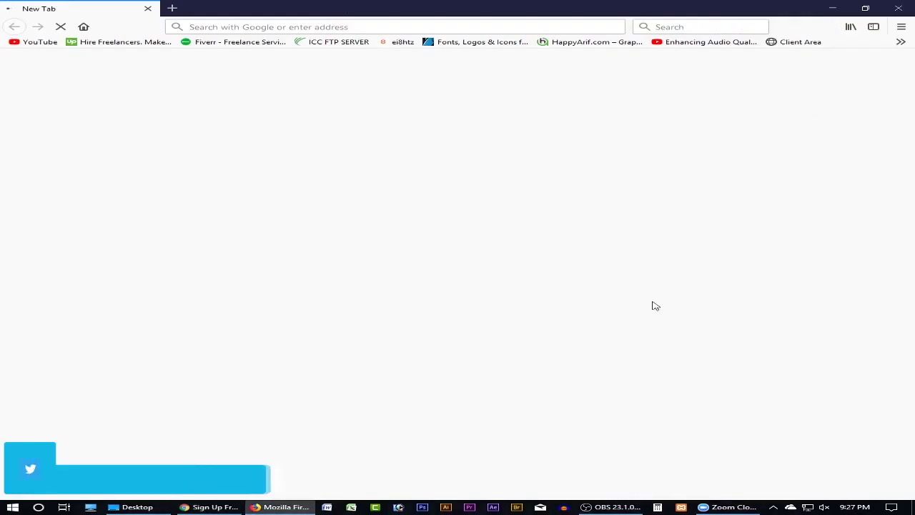
pyautogui.hotkey('alt', 'F4')
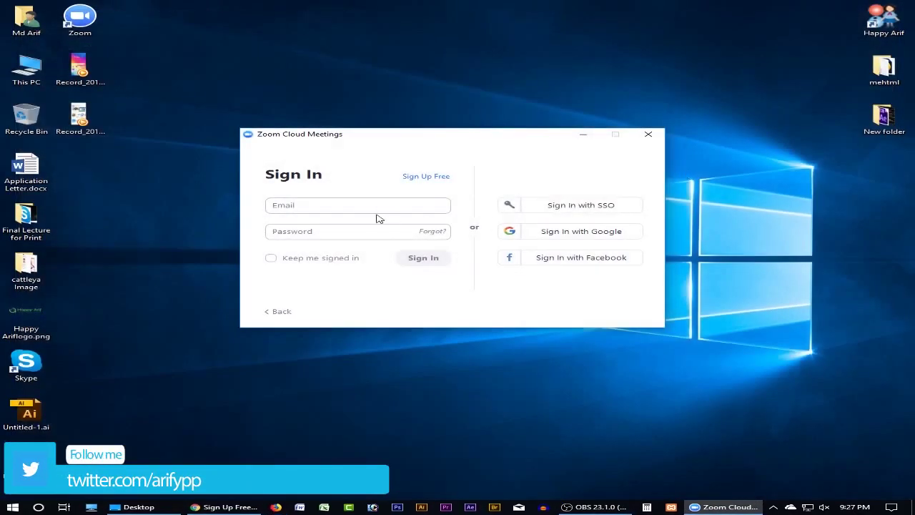
# - Sign in to Zoom with the account's email and password, then move the home window higher
pyautogui.click(339, 206)
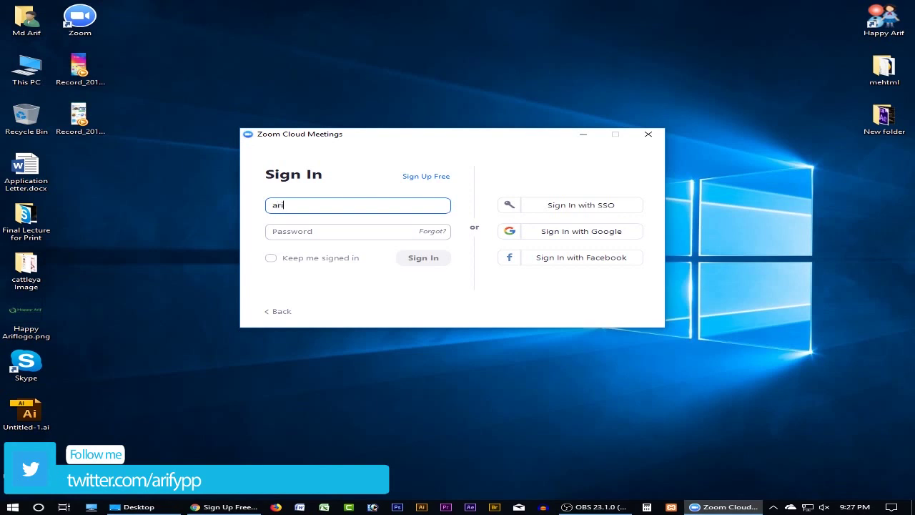
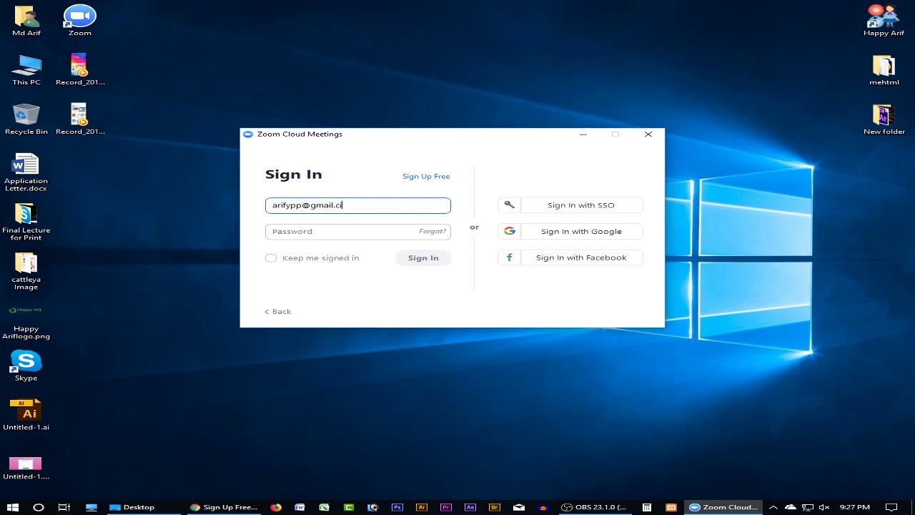
pyautogui.click(344, 231)
pyautogui.write('*')
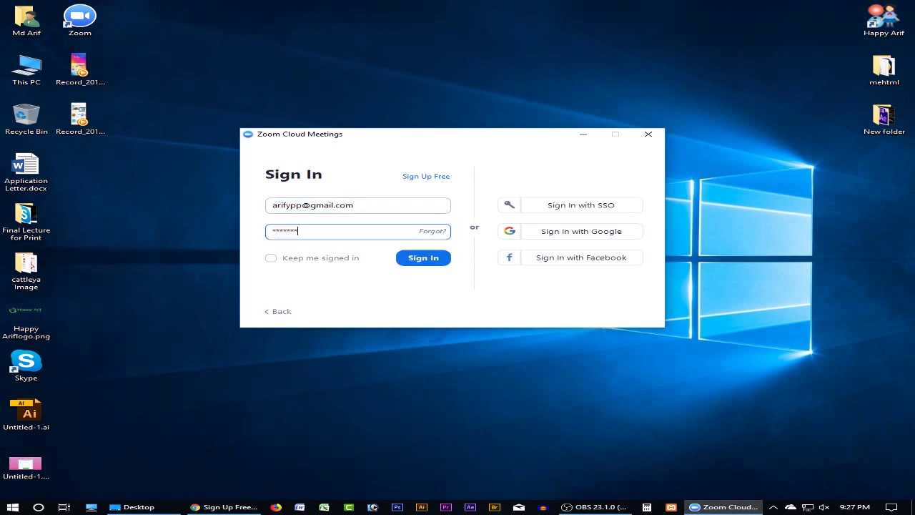
pyautogui.click(424, 262)
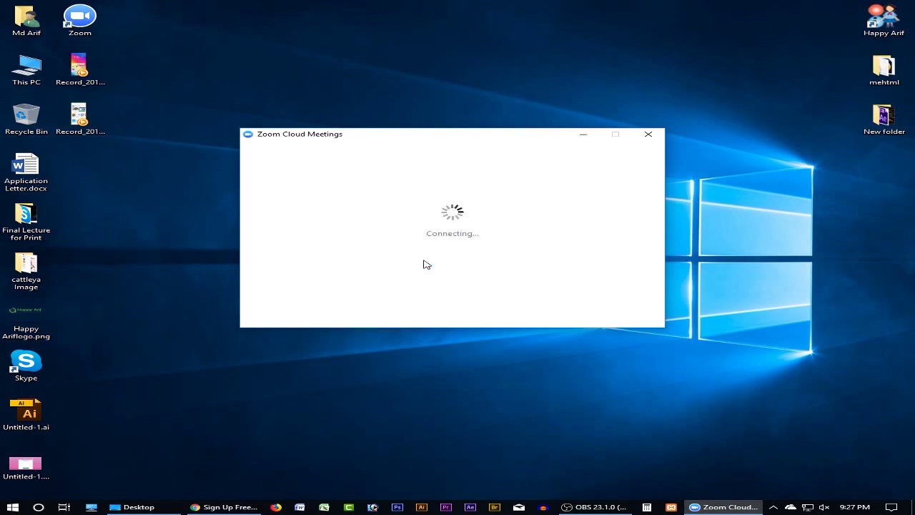
pyautogui.rightClick(760, 161)
pyautogui.click(778, 195)
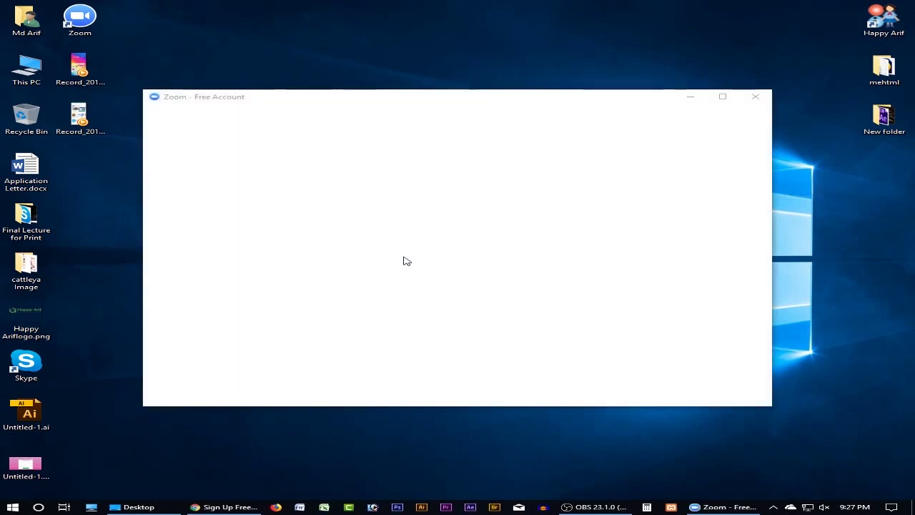
pyautogui.moveTo(435, 97)
pyautogui.mouseDown()
pyautogui.moveTo(440, 72)
pyautogui.moveTo(439, 81)
pyautogui.mouseUp()
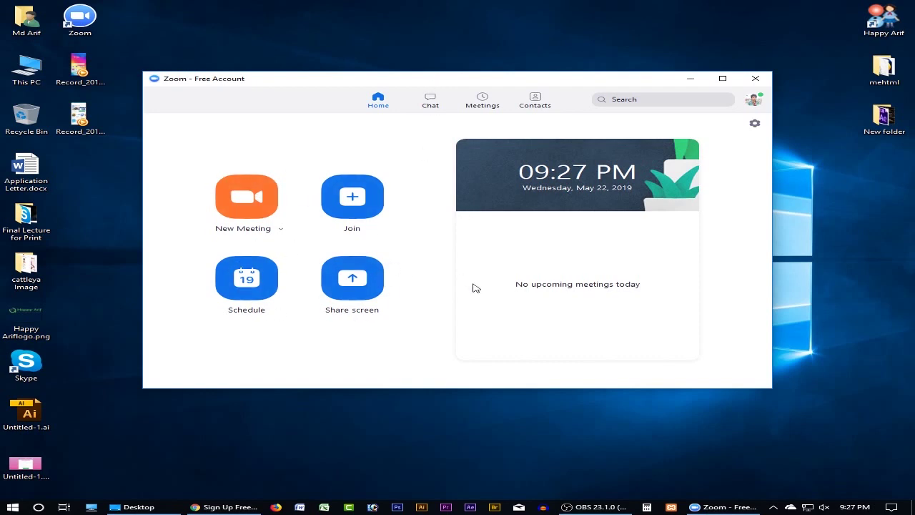
# - Start a New Meeting from the Home tab and join it with computer audio
pyautogui.click(249, 204)
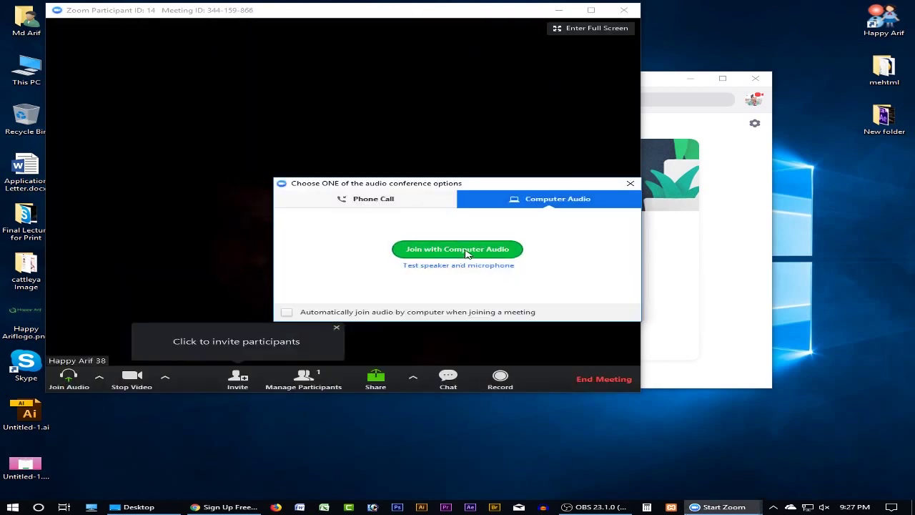
pyautogui.click(486, 252)
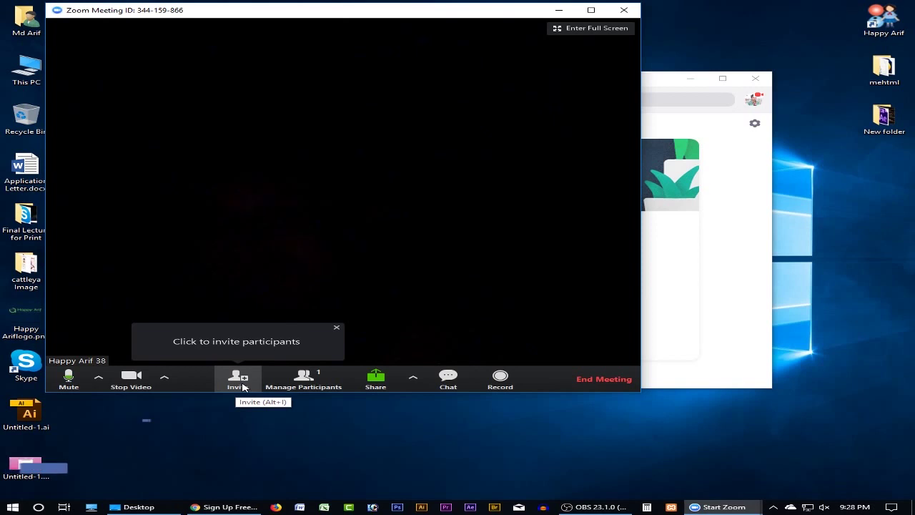
pyautogui.click(238, 381)
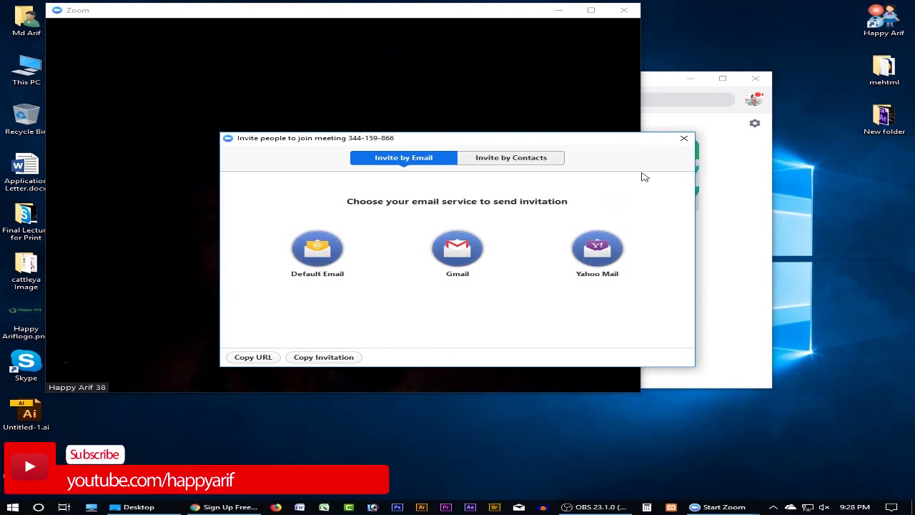
pyautogui.click(684, 138)
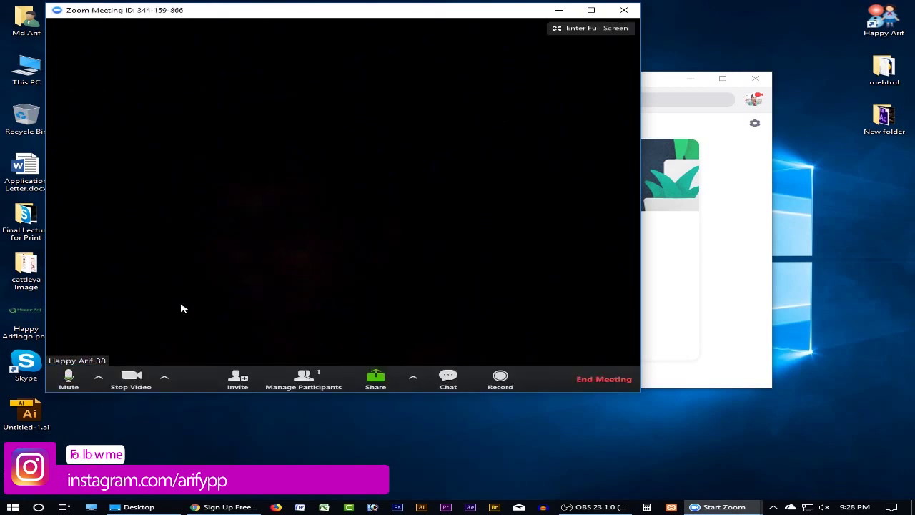
# - Turn the camera off, mute the microphone, then turn the camera on and off again
pyautogui.click(132, 379)
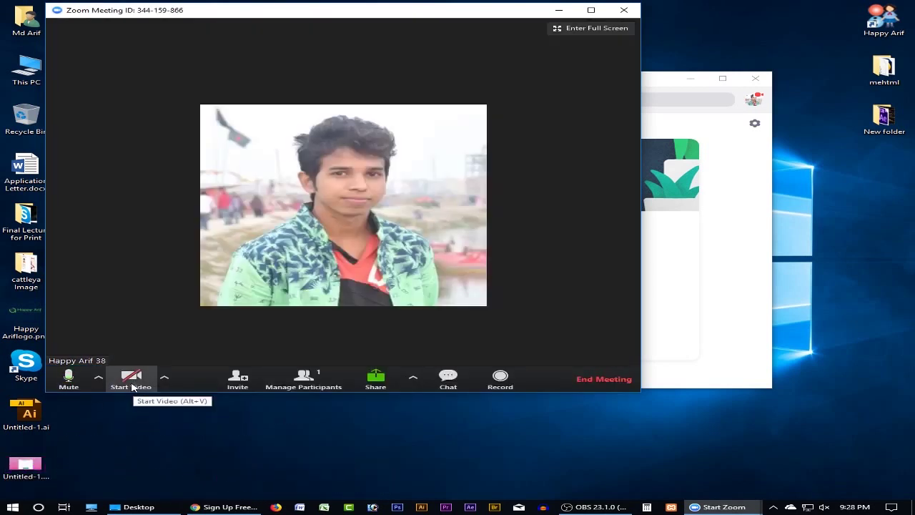
pyautogui.click(69, 377)
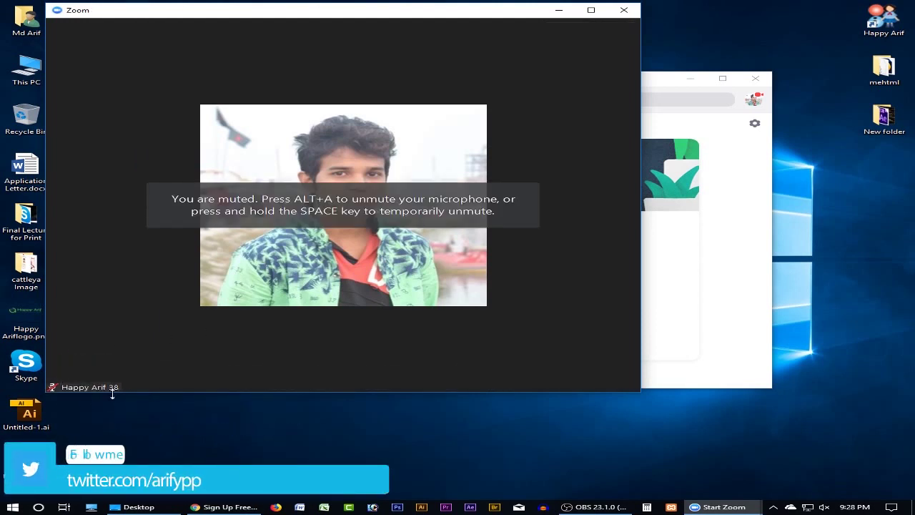
pyautogui.click(132, 383)
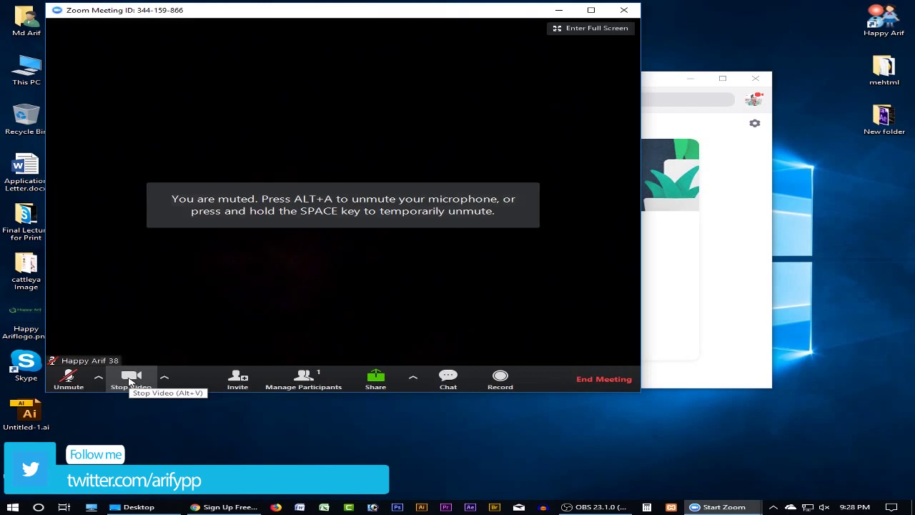
pyautogui.click(130, 382)
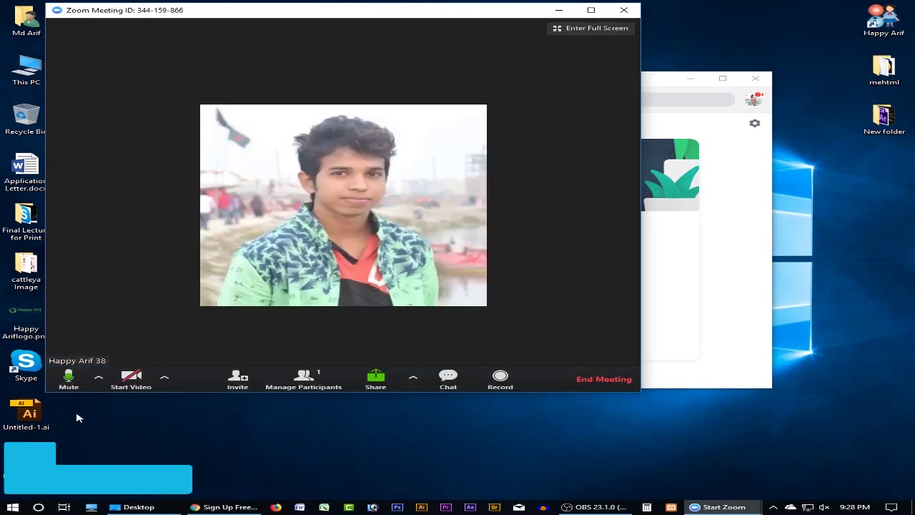
# - Bring up the end-meeting confirmation, dismiss it, and request it again
pyautogui.moveTo(153, 279)
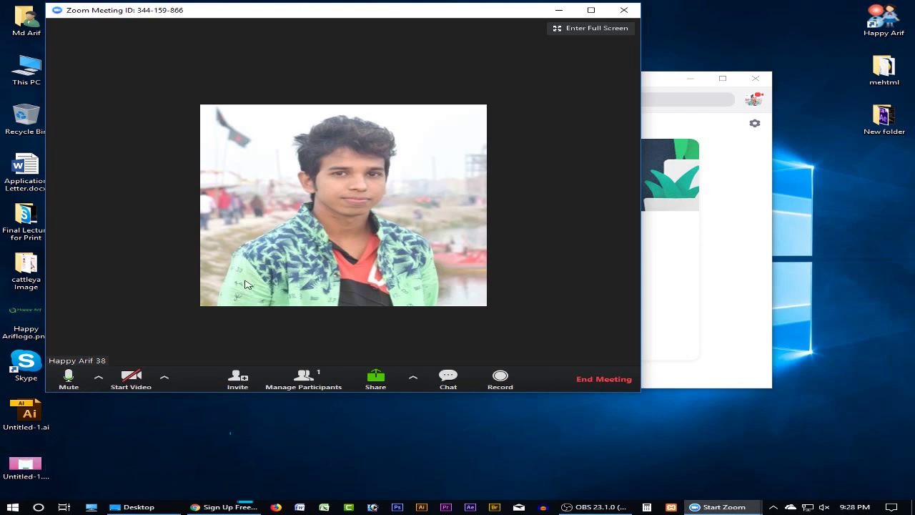
pyautogui.click(624, 11)
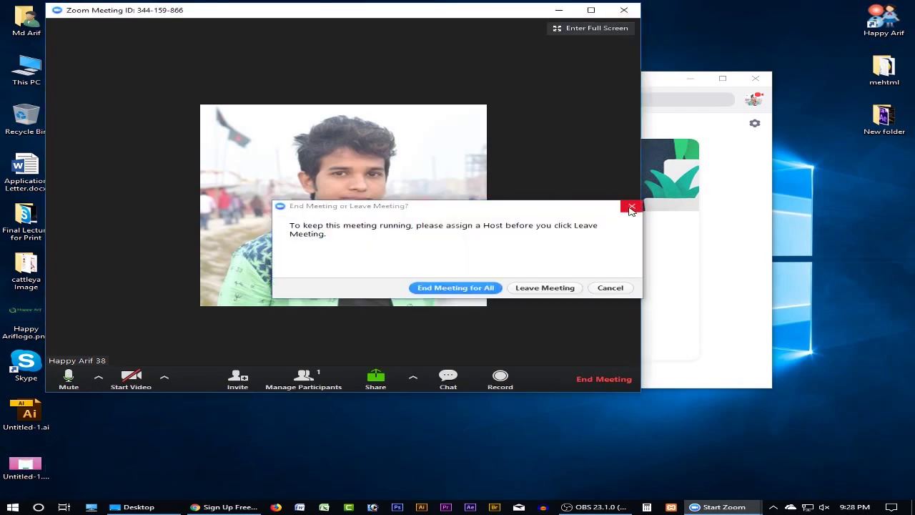
pyautogui.click(631, 205)
pyautogui.click(603, 379)
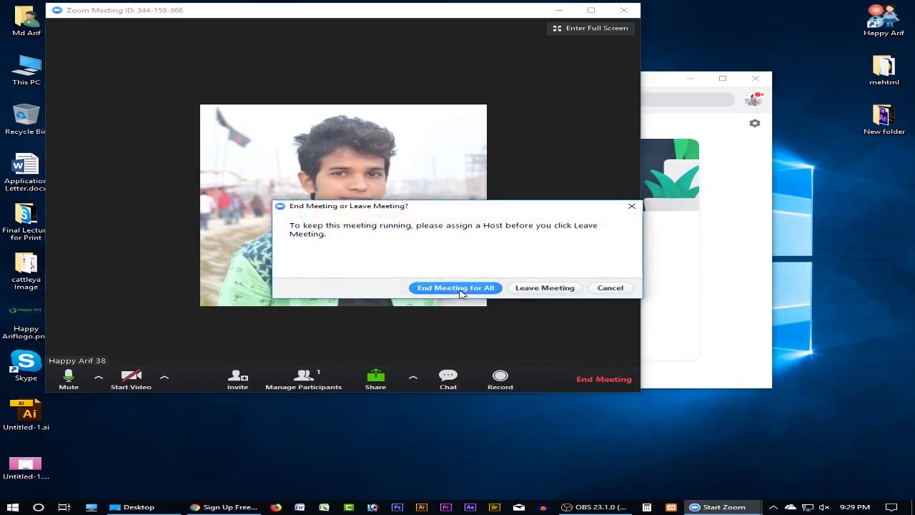
# - End the meeting for all, cancel the Join and Share Screen dialogs, and start another meeting
pyautogui.click(456, 287)
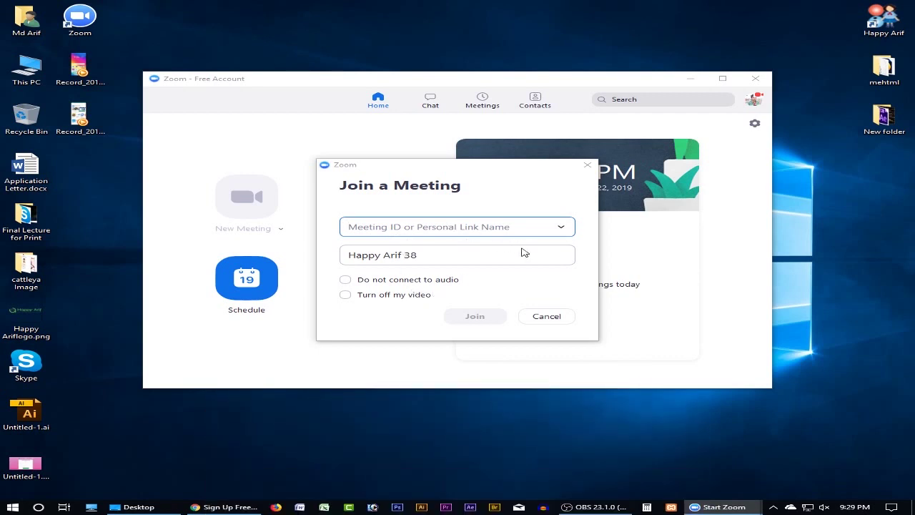
pyautogui.click(552, 319)
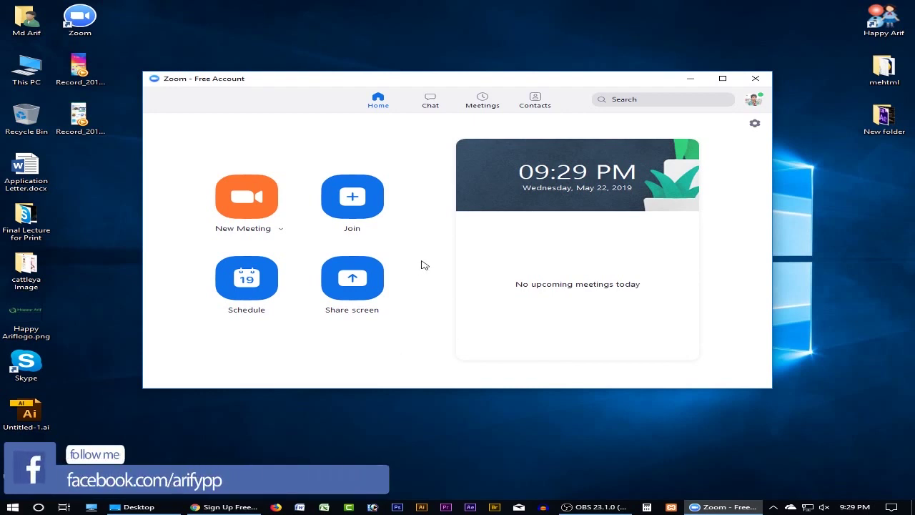
pyautogui.click(361, 307)
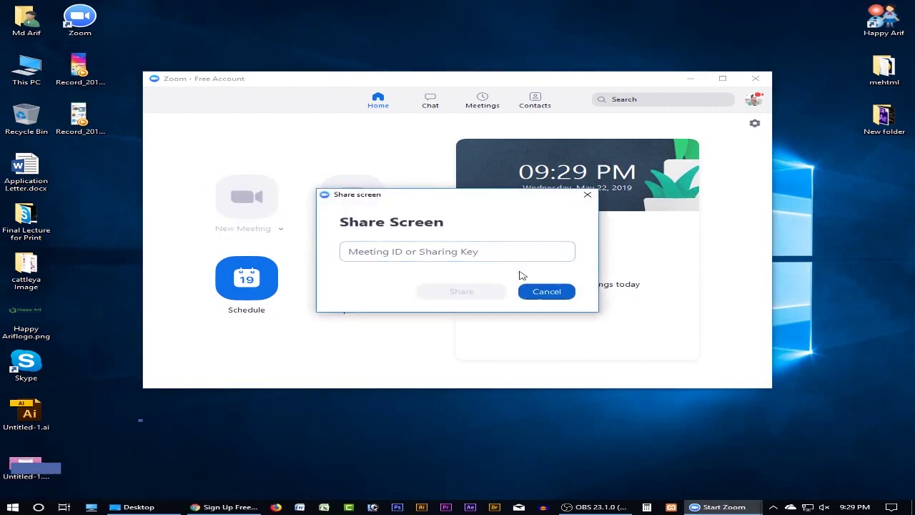
pyautogui.click(526, 287)
pyautogui.click(246, 197)
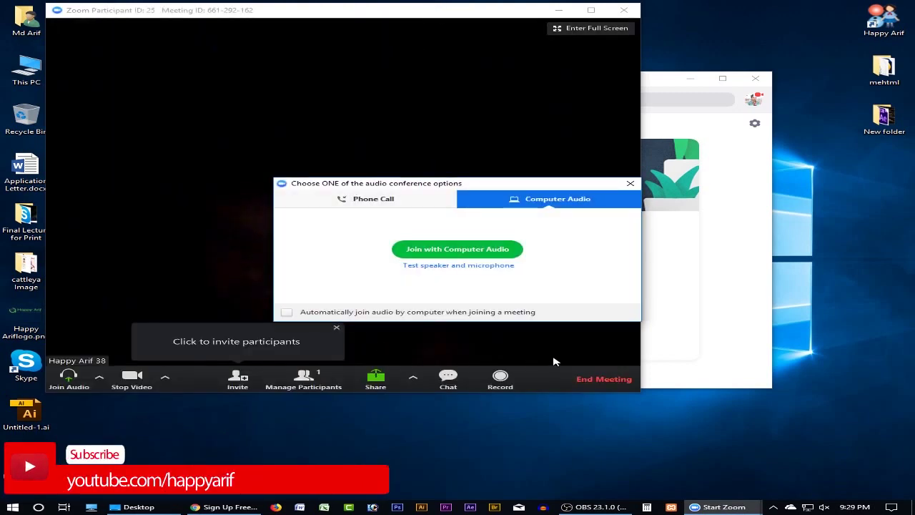
# - Join with computer audio, share the Desktop window with the meeting, then stop sharing
pyautogui.click(467, 251)
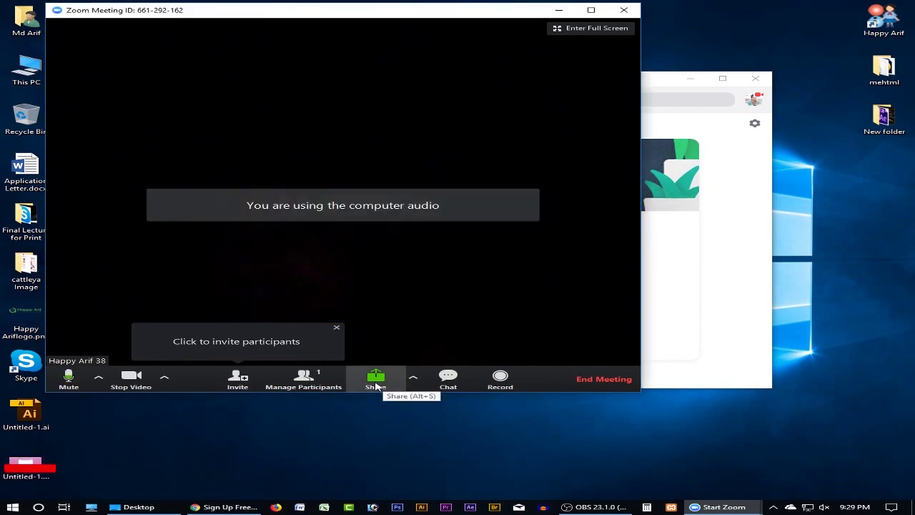
pyautogui.click(412, 379)
pyautogui.click(413, 379)
pyautogui.click(377, 380)
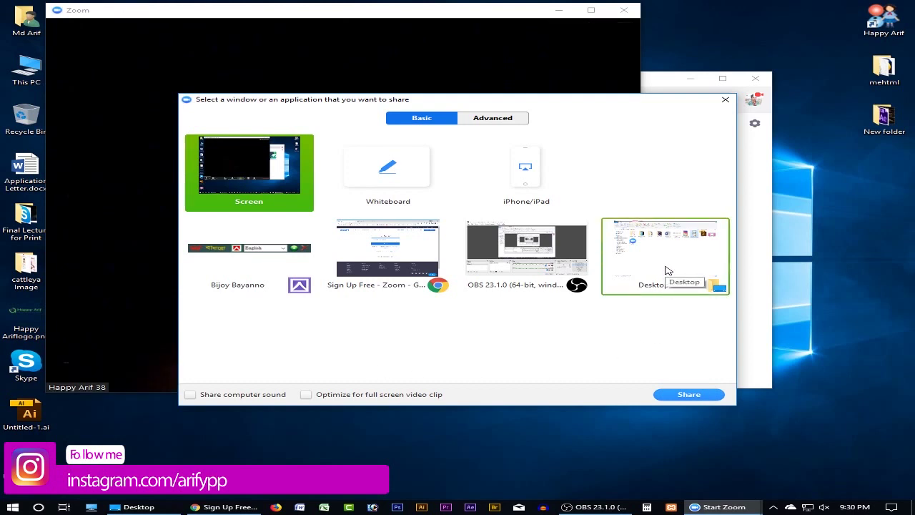
pyautogui.click(662, 288)
pyautogui.click(689, 395)
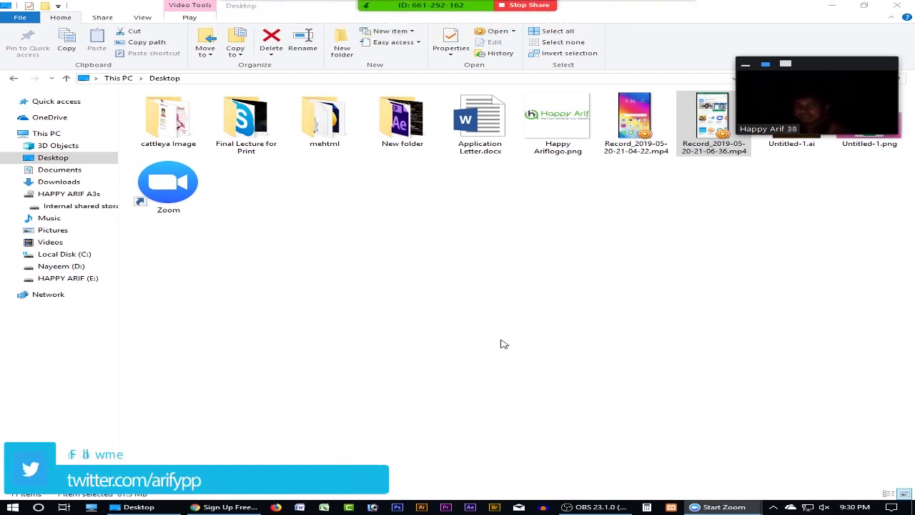
pyautogui.moveTo(528, 10)
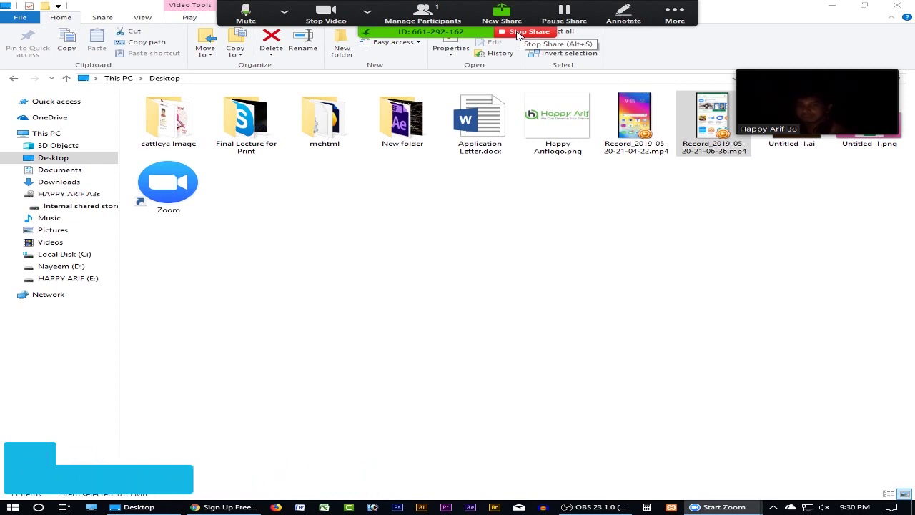
pyautogui.click(518, 35)
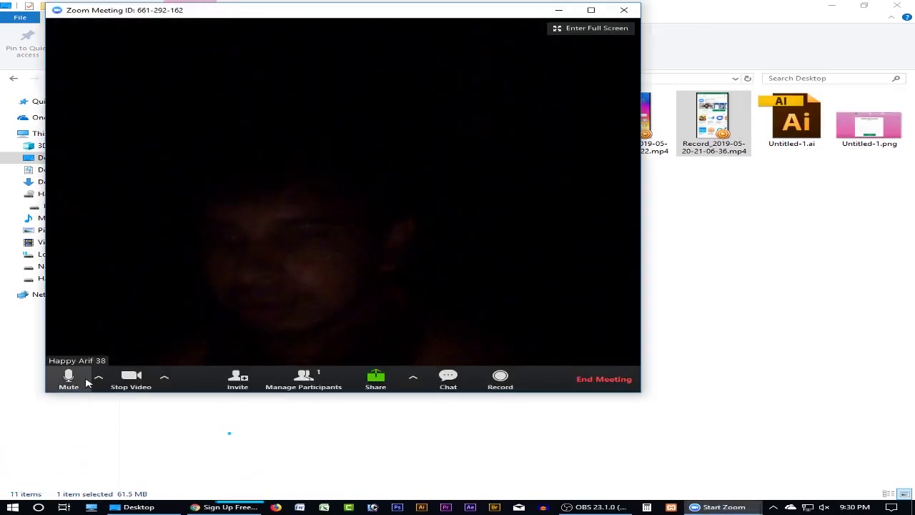
# - Turn off the camera, end the meeting for all participants, and close the Zoom window
pyautogui.click(132, 377)
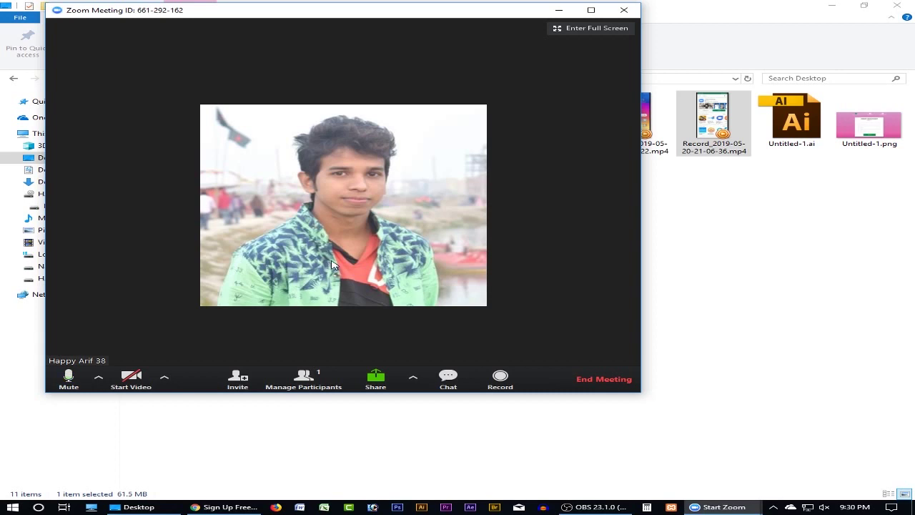
pyautogui.click(599, 380)
pyautogui.click(461, 291)
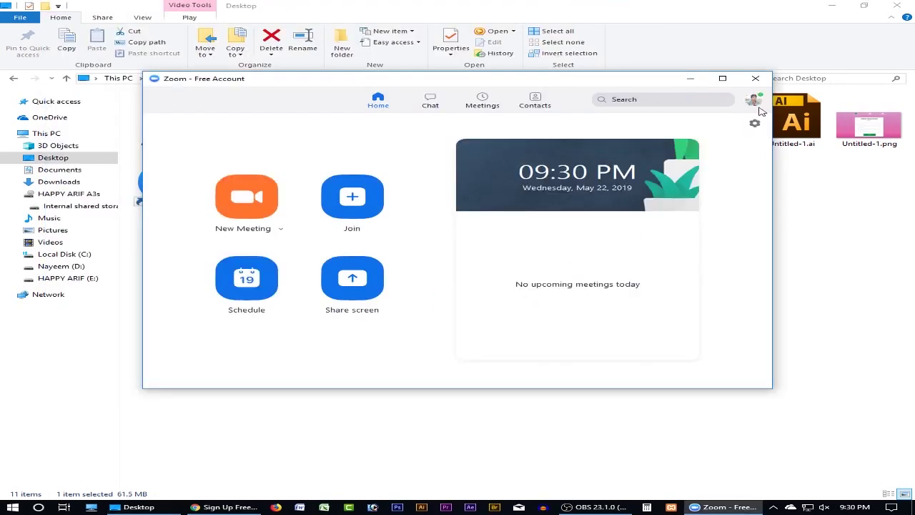
pyautogui.click(756, 78)
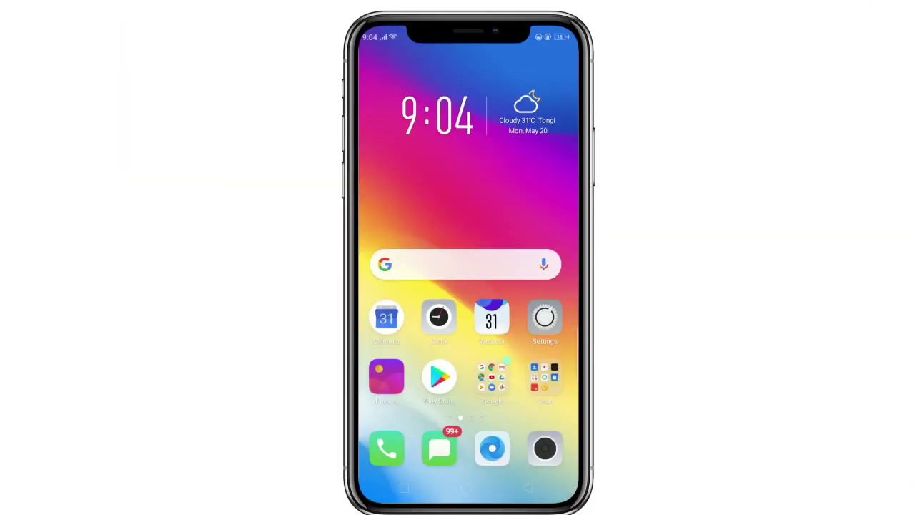
# - Search the Play Store for 'zoom' and install the ZOOM Cloud Meetings app
pyautogui.moveTo(543, 336)
pyautogui.mouseDown()
pyautogui.moveTo(453, 338)
pyautogui.moveTo(530, 340)
pyautogui.mouseUp()
pyautogui.click(439, 377)
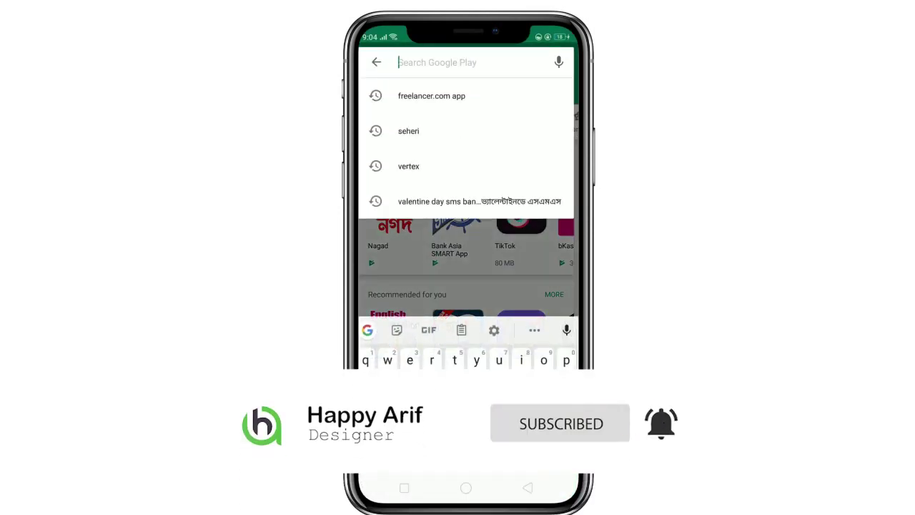
pyautogui.write('zo')
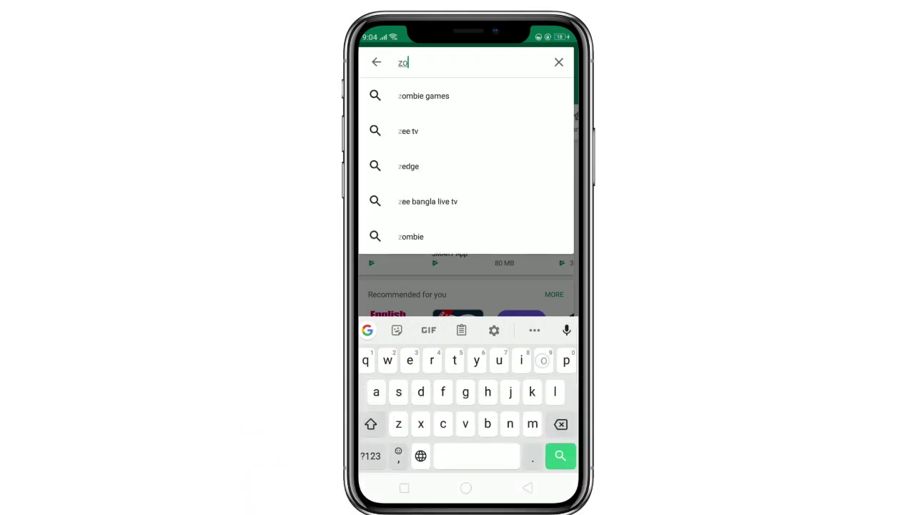
pyautogui.write('om')
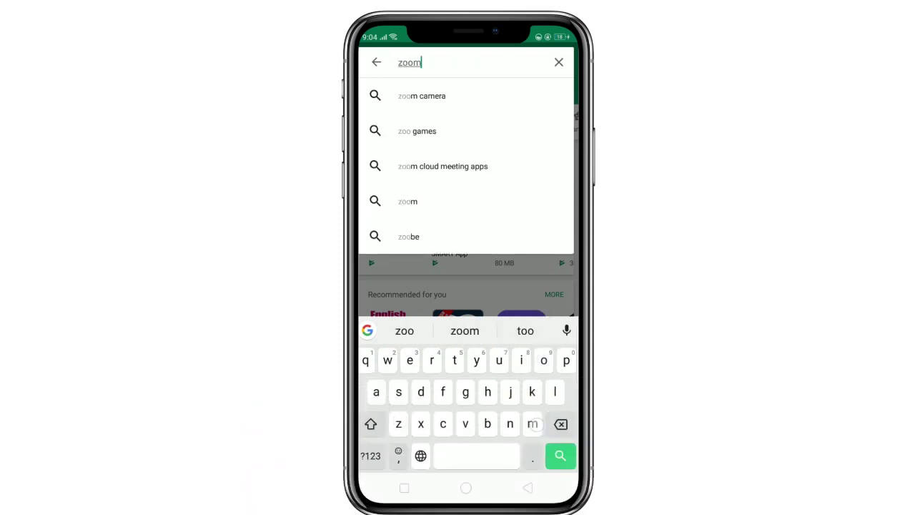
pyautogui.press('Return')
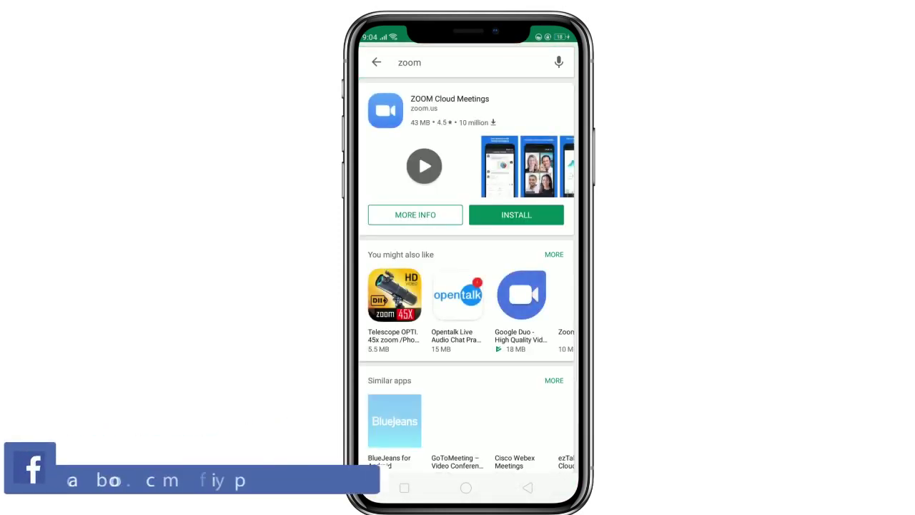
pyautogui.click(512, 218)
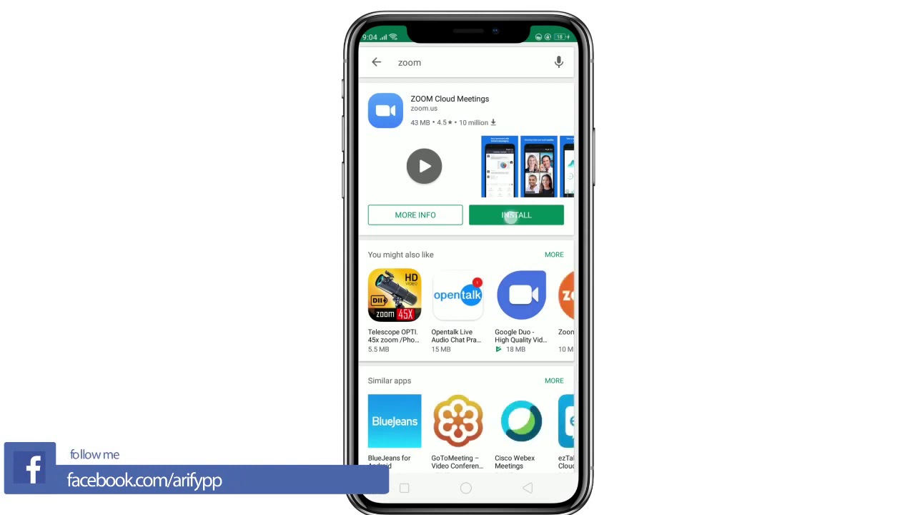